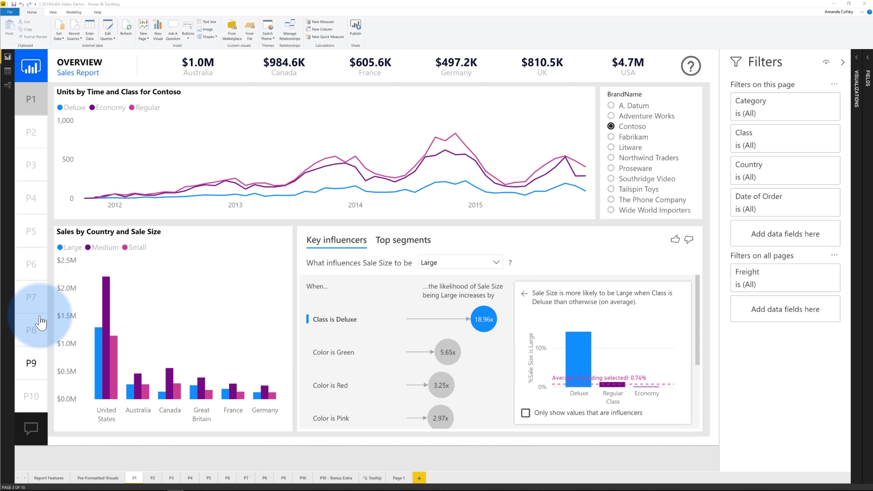
# - Test the P2 and P1 navigation buttons, then list the insertable button types
pyautogui.keyDown('ctrl'); pyautogui.click(31, 133); pyautogui.keyUp('ctrl')
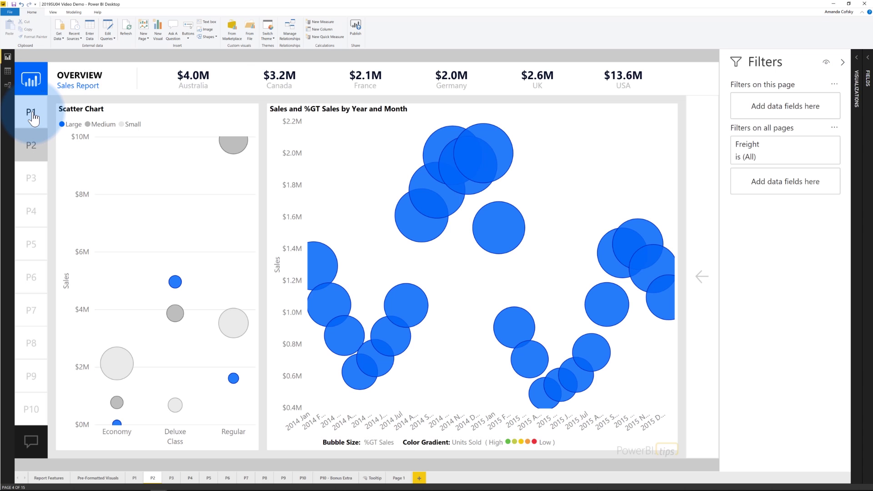
pyautogui.keyDown('ctrl'); pyautogui.click(32, 118); pyautogui.keyUp('ctrl')
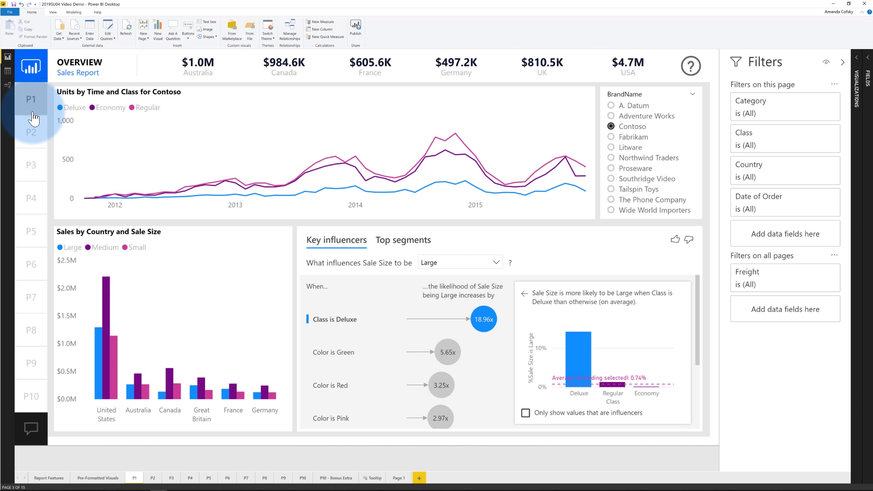
pyautogui.click(189, 38)
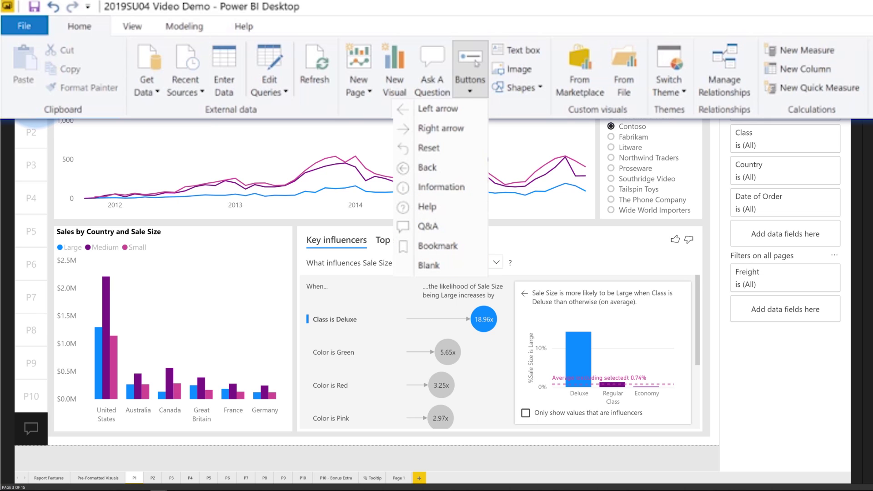
# - Dismiss the button types list and show the P1 button's Format settings
pyautogui.click(37, 97)
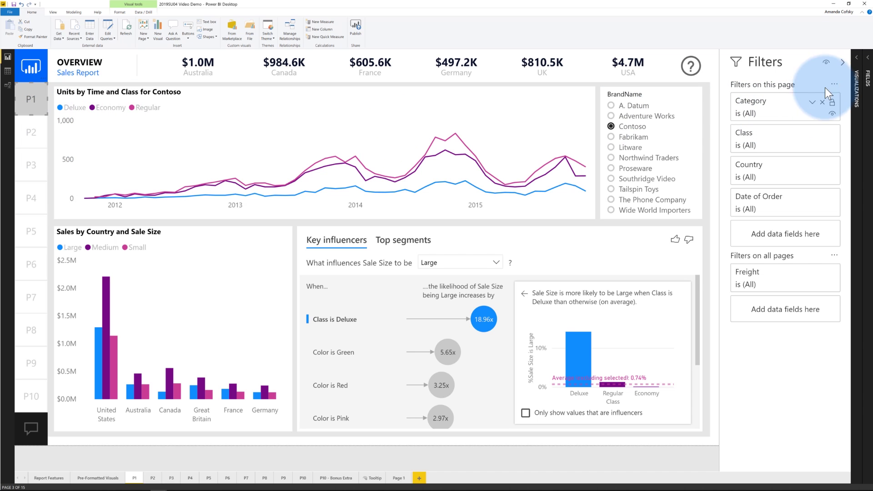
pyautogui.click(857, 78)
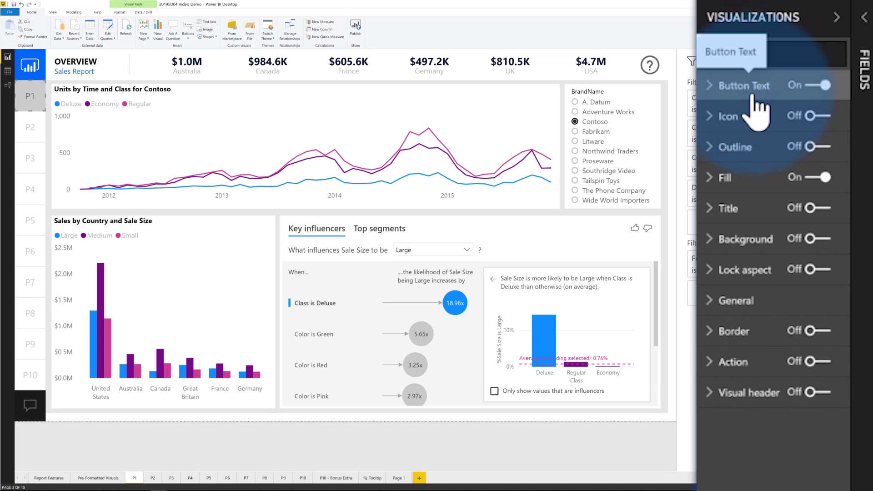
pyautogui.click(754, 86)
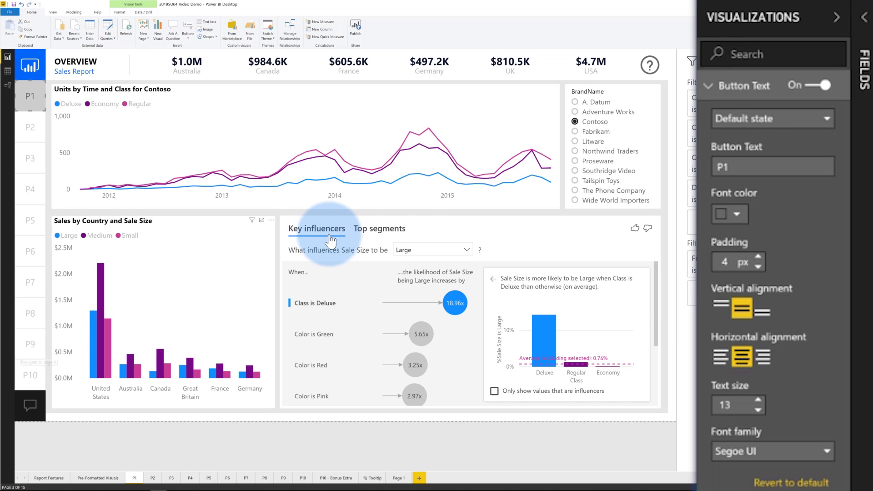
pyautogui.click(753, 88)
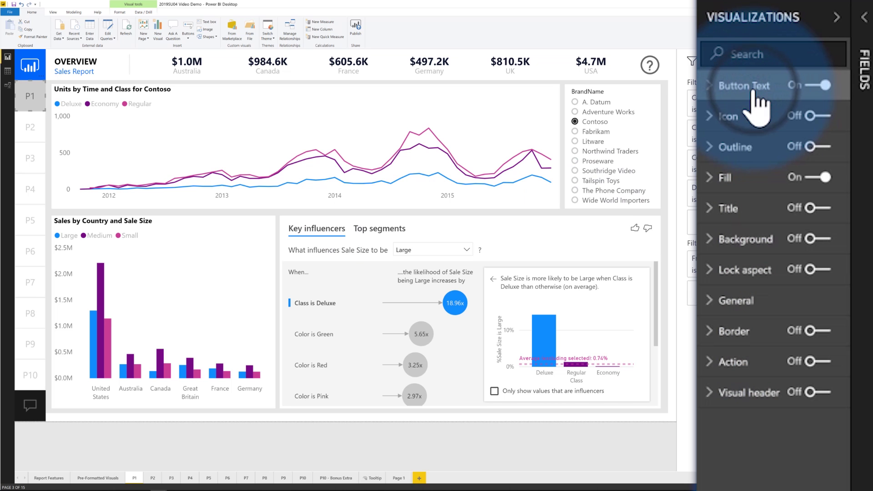
pyautogui.click(746, 117)
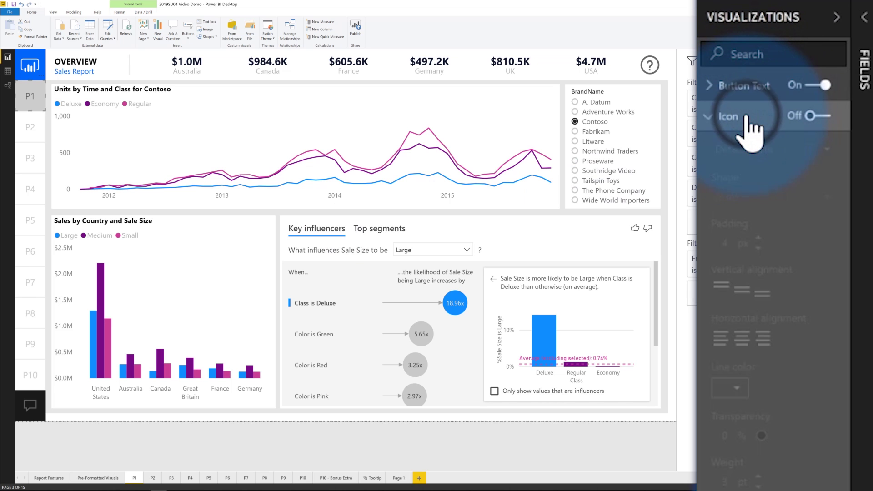
pyautogui.click(811, 116)
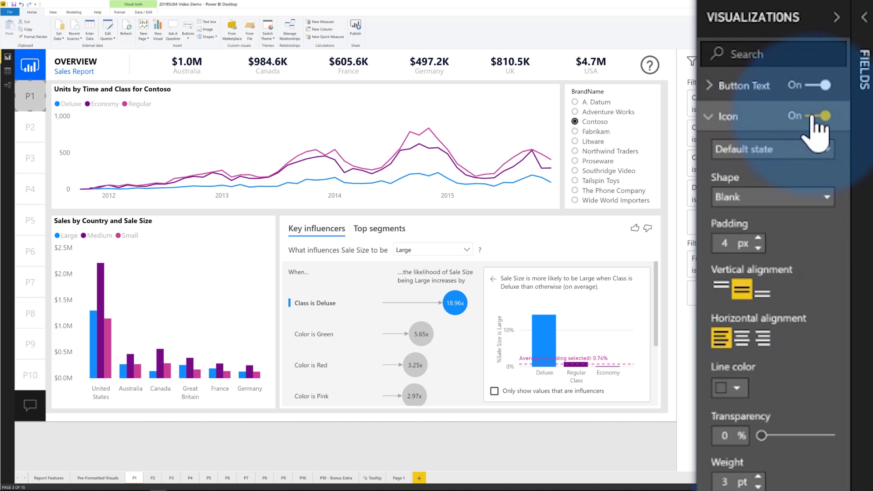
pyautogui.click(812, 117)
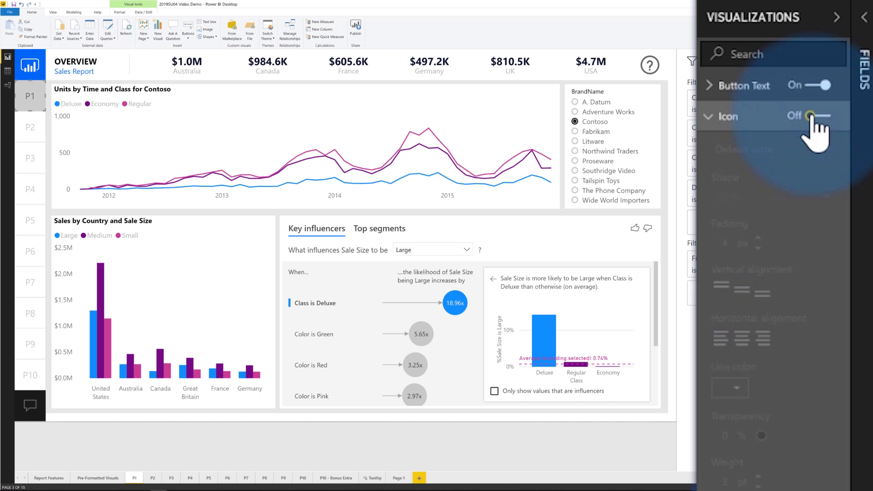
pyautogui.click(734, 117)
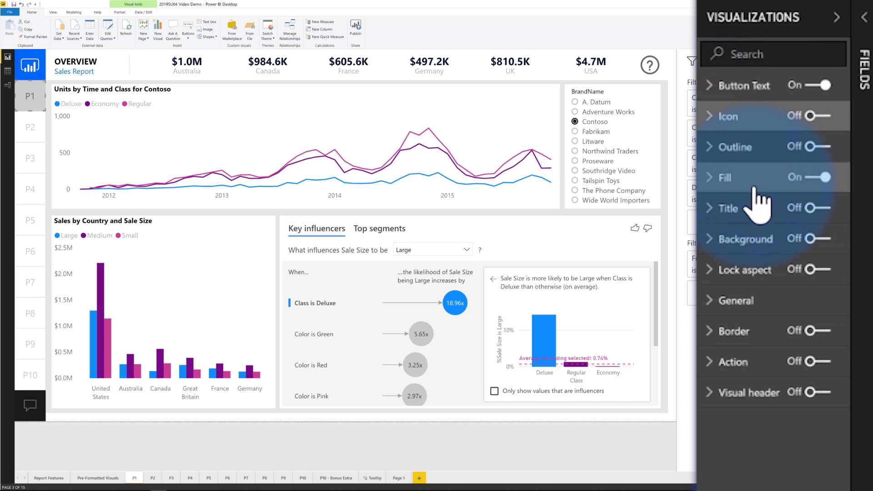
pyautogui.click(750, 147)
pyautogui.click(751, 147)
pyautogui.click(746, 179)
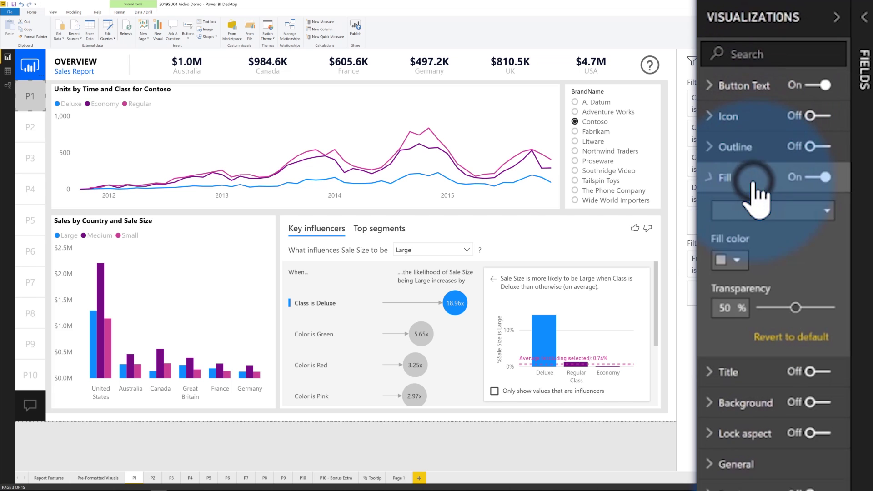
pyautogui.click(756, 214)
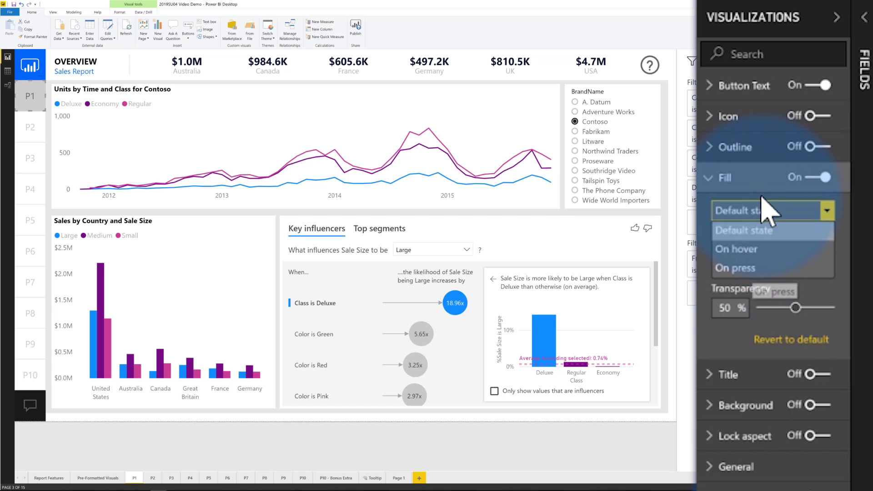
pyautogui.click(741, 179)
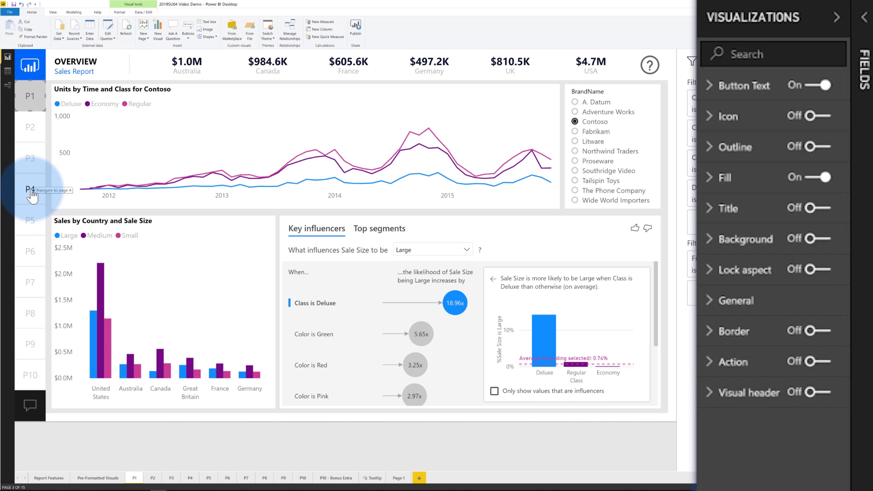
pyautogui.click(35, 136)
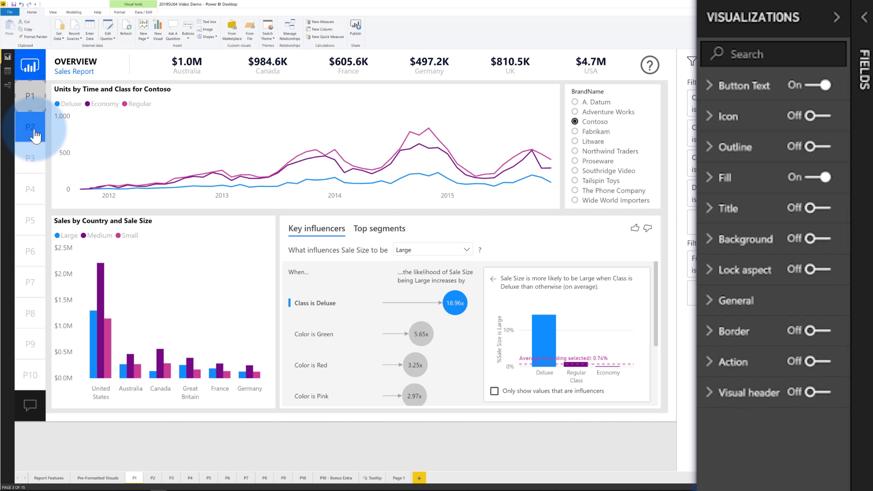
pyautogui.click(35, 135)
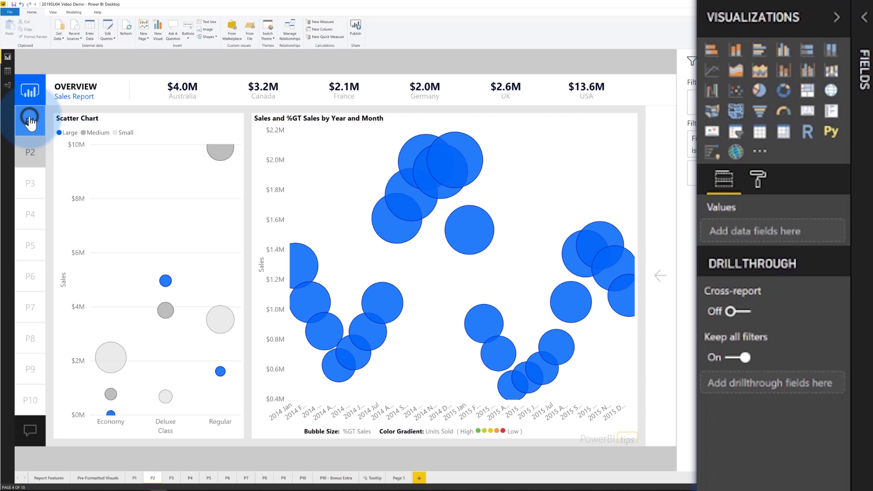
pyautogui.click(30, 120)
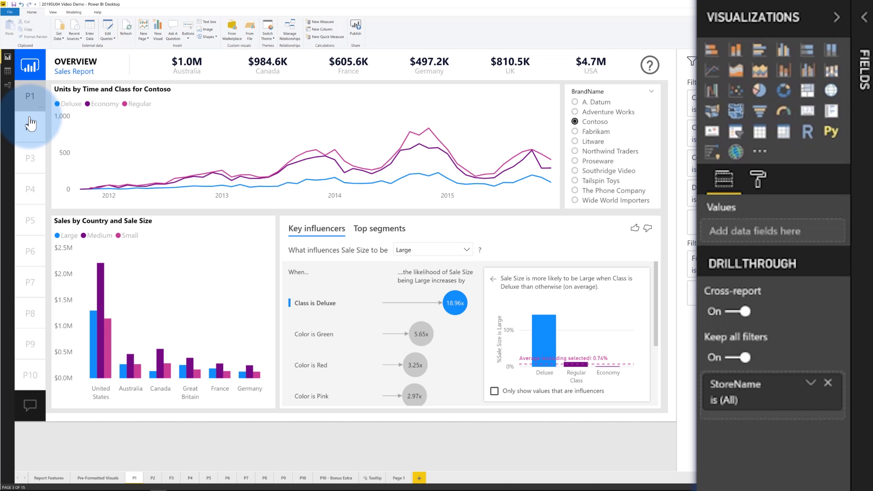
pyautogui.click(33, 92)
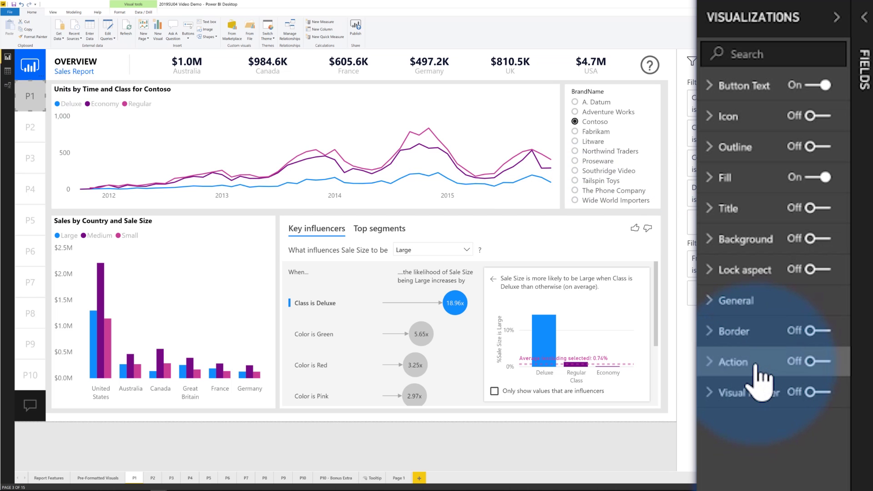
# - Reveal the P2 button's Action: Bookmark jump to 'Page 2 - Home', tooltip 'Navigate to page 2'
pyautogui.click(36, 127)
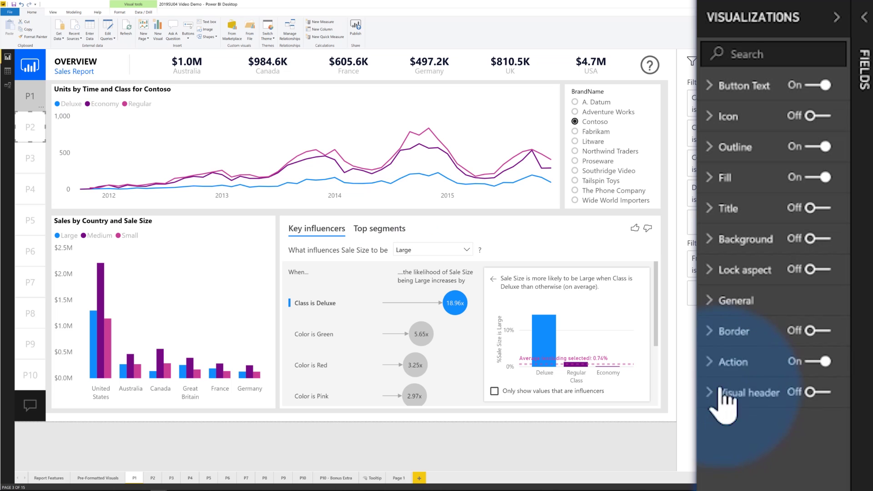
pyautogui.scroll(-4, 773, 364)
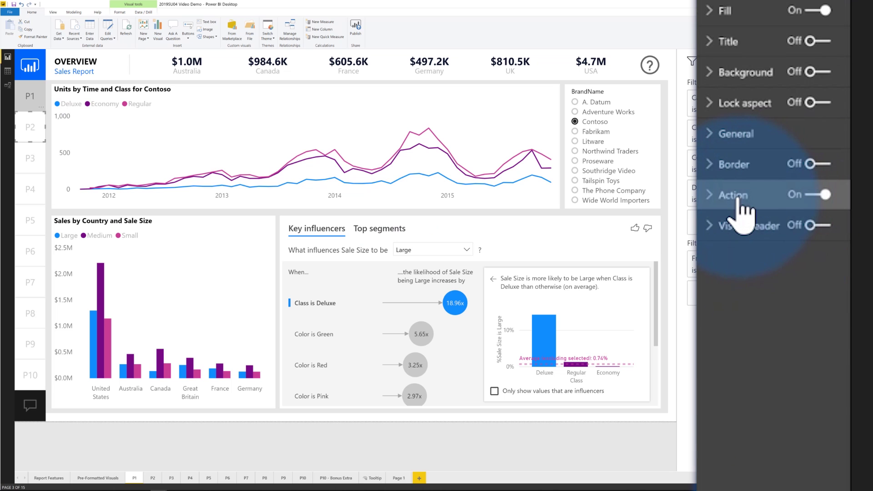
pyautogui.click(740, 200)
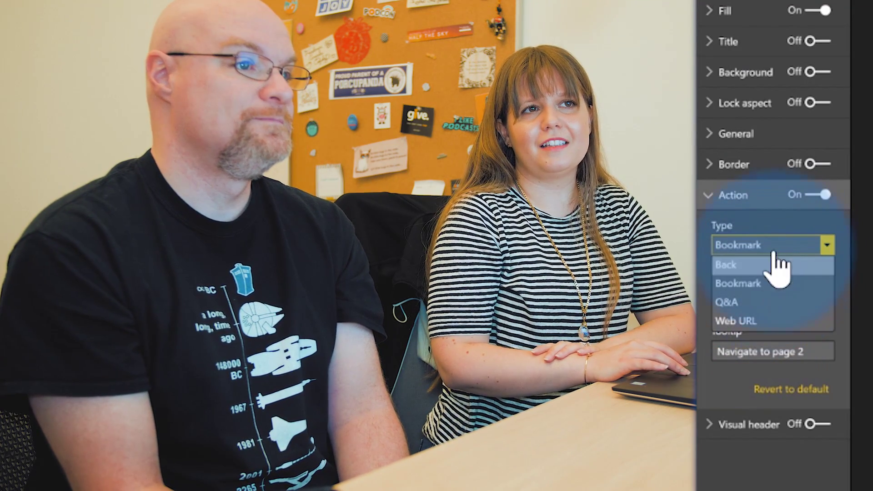
pyautogui.click(777, 237)
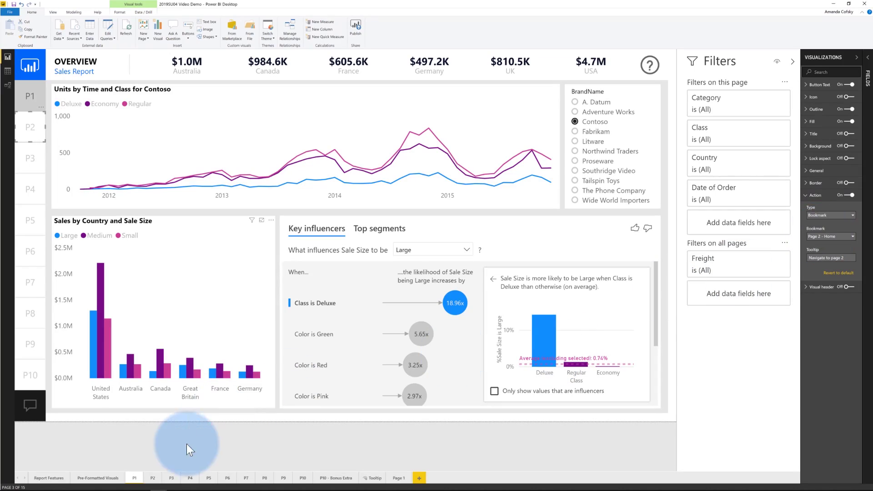
# - On page P2, show the Bookmarks pane, add Bookmark 11 and bring up its options
pyautogui.click(152, 478)
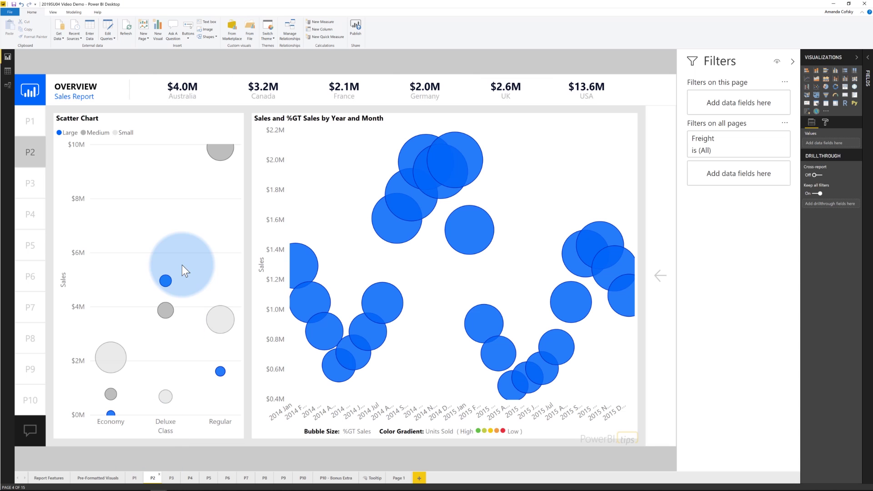
pyautogui.click(53, 13)
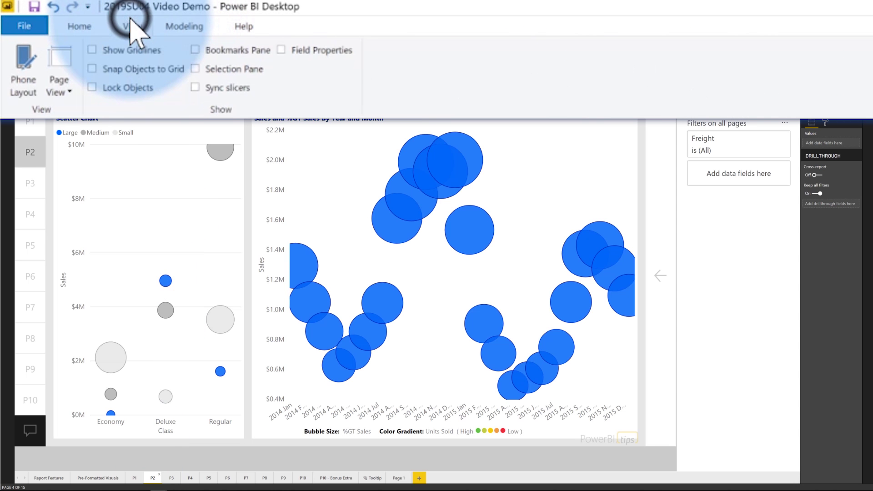
pyautogui.click(225, 51)
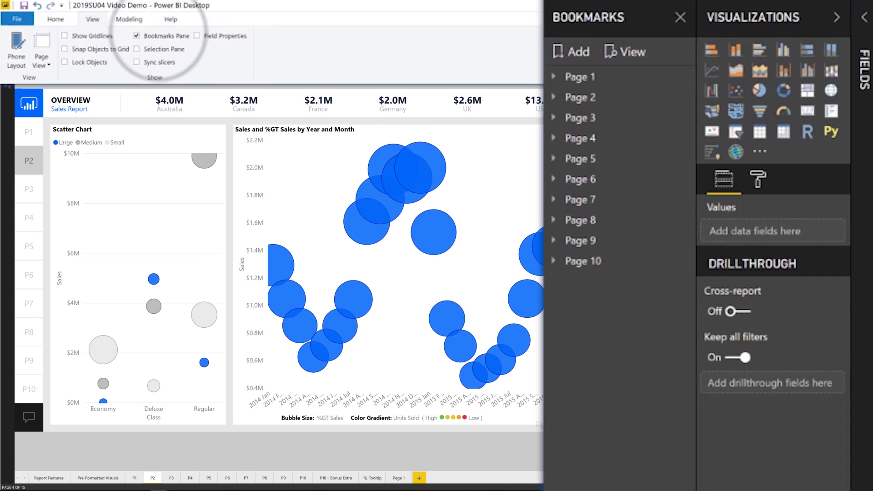
pyautogui.click(577, 54)
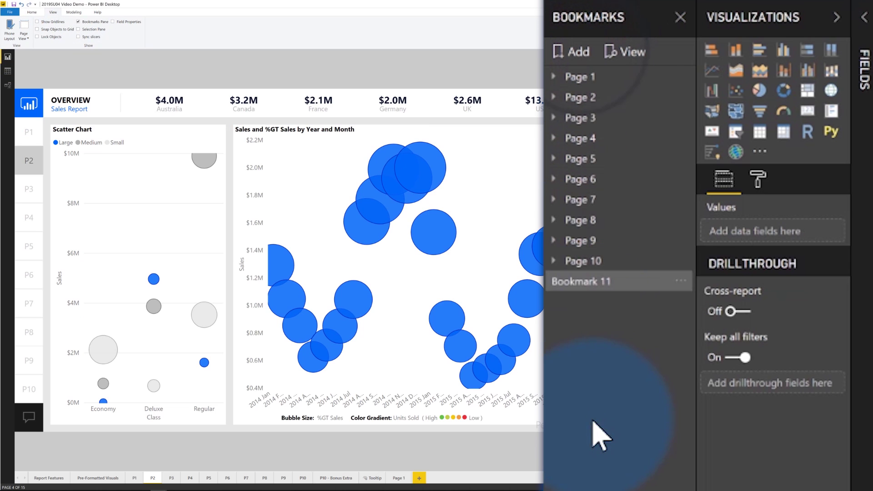
pyautogui.click(680, 282)
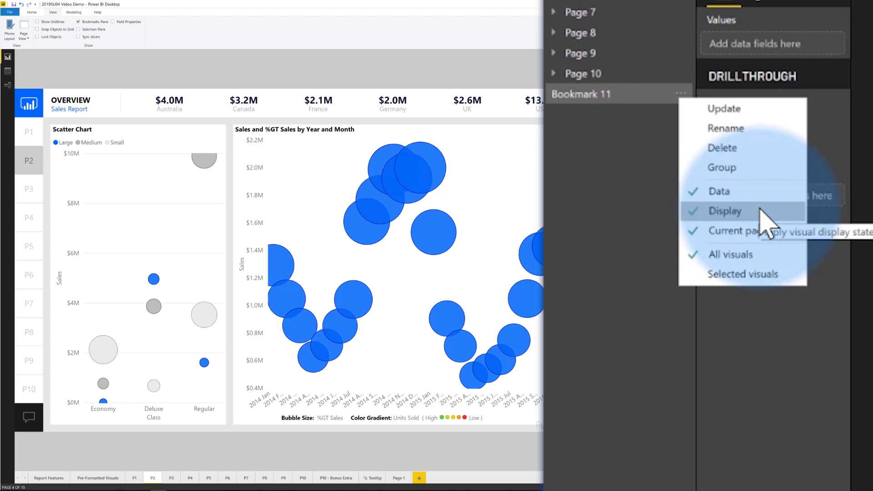
# - Uncheck Data and Display for Bookmark 11, keeping Current page, then return to page P1
pyautogui.click(697, 184)
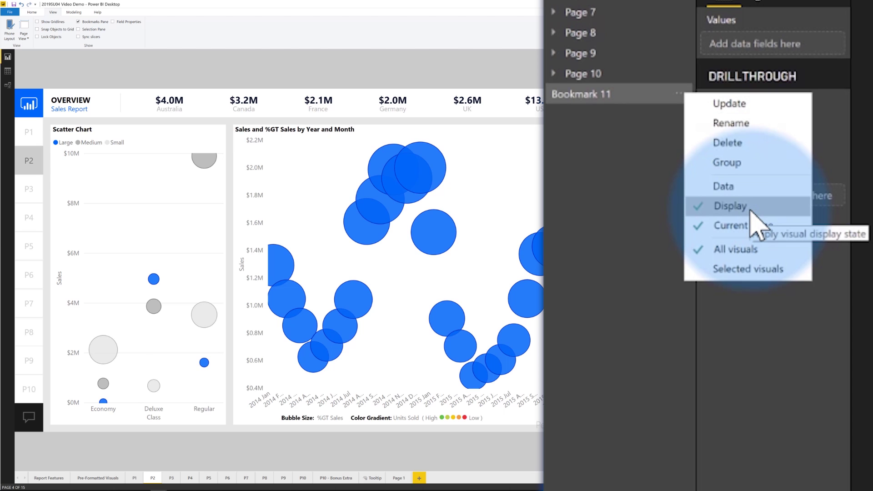
pyautogui.click(718, 210)
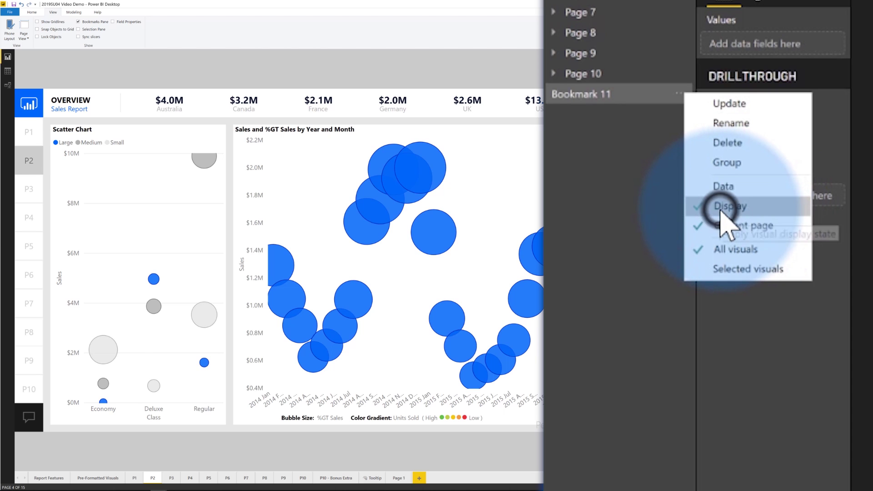
pyautogui.click(682, 95)
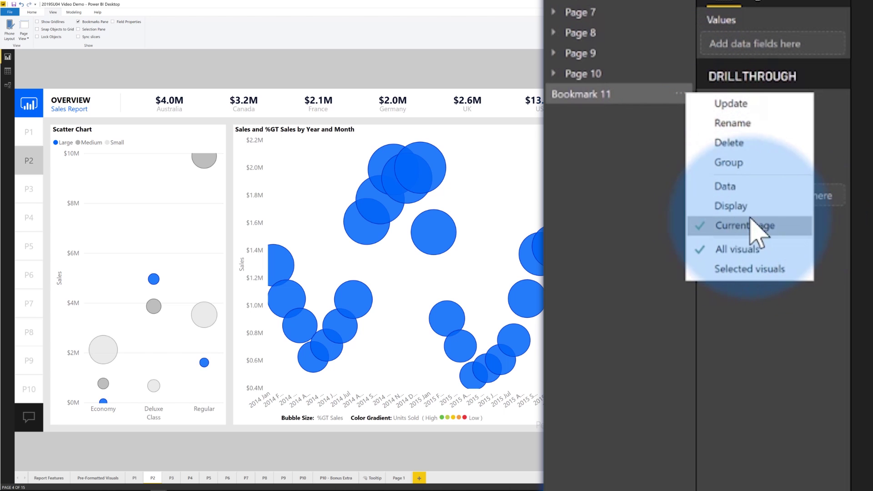
pyautogui.click(623, 193)
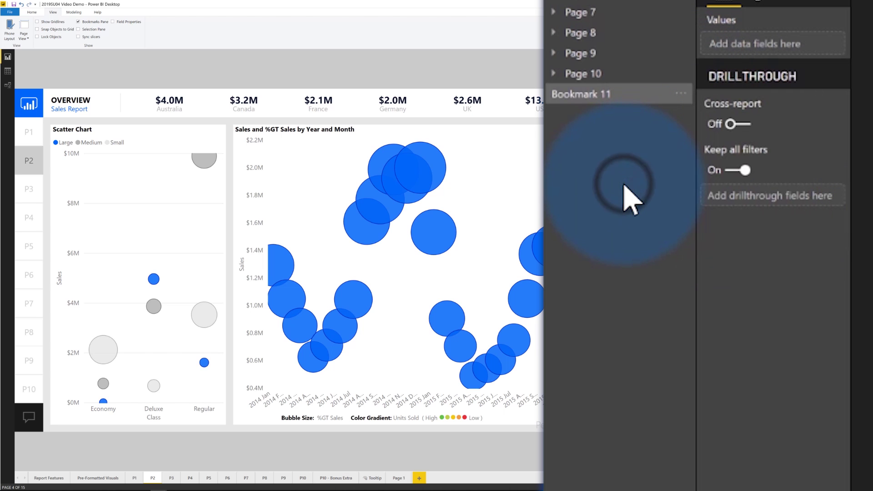
pyautogui.click(134, 479)
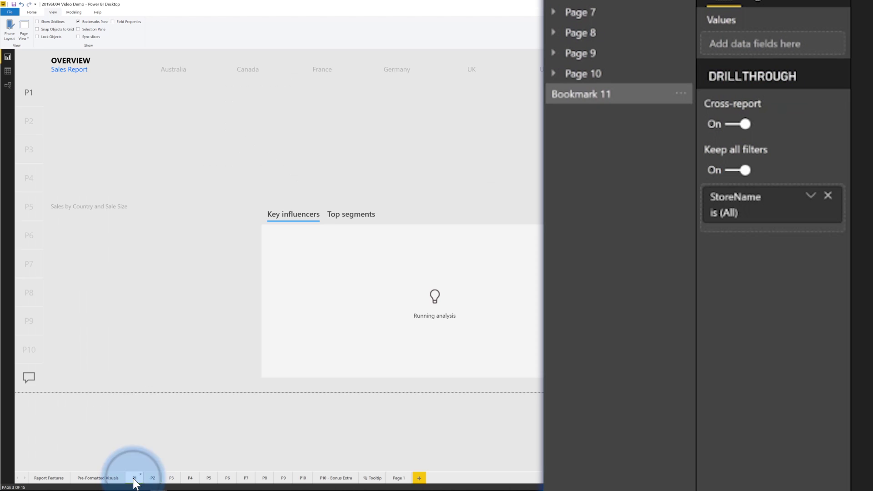
# - Link the P2 button's Bookmark action to Bookmark 11 and test the jump
pyautogui.click(30, 125)
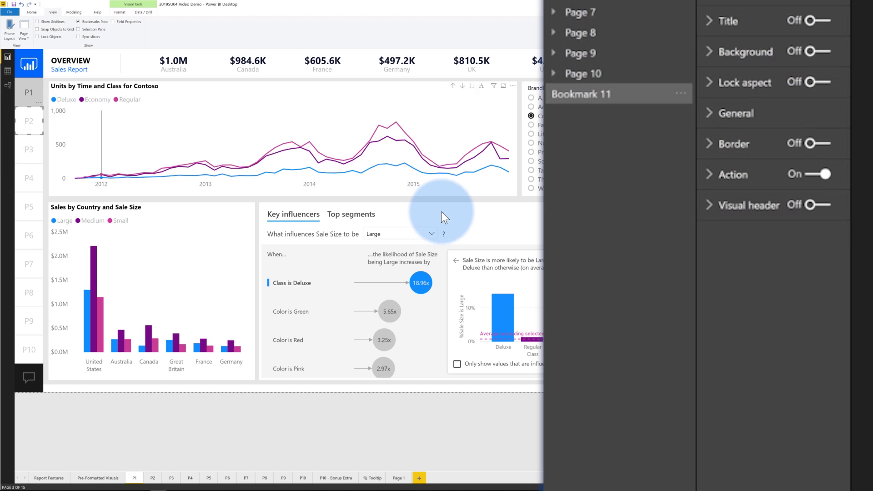
pyautogui.click(729, 176)
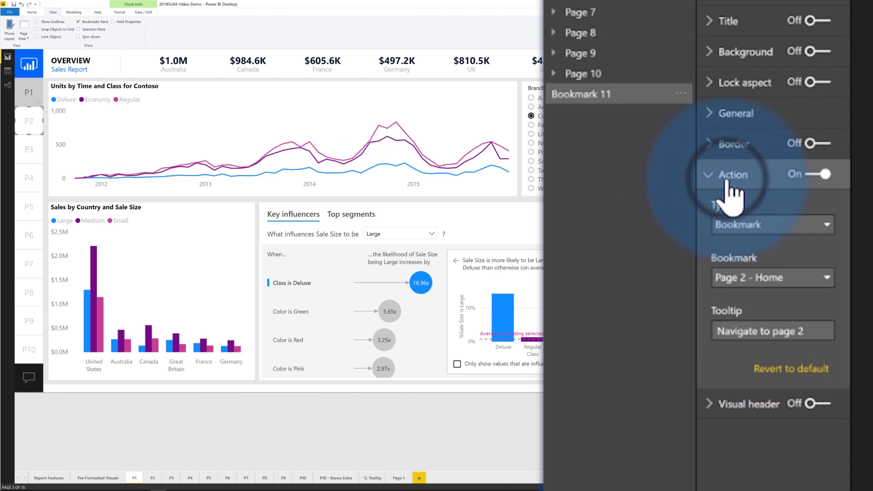
pyautogui.click(778, 278)
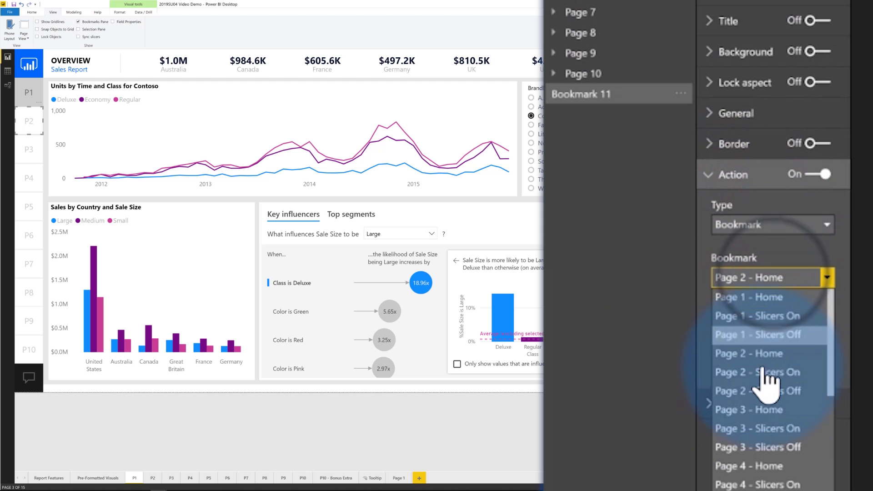
pyautogui.scroll(-6, 767, 475)
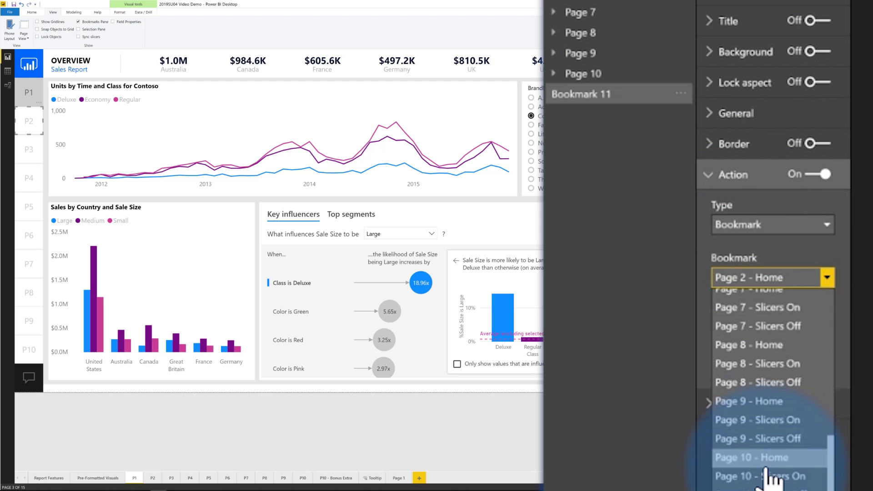
pyautogui.scroll(-2, 770, 487)
pyautogui.click(771, 486)
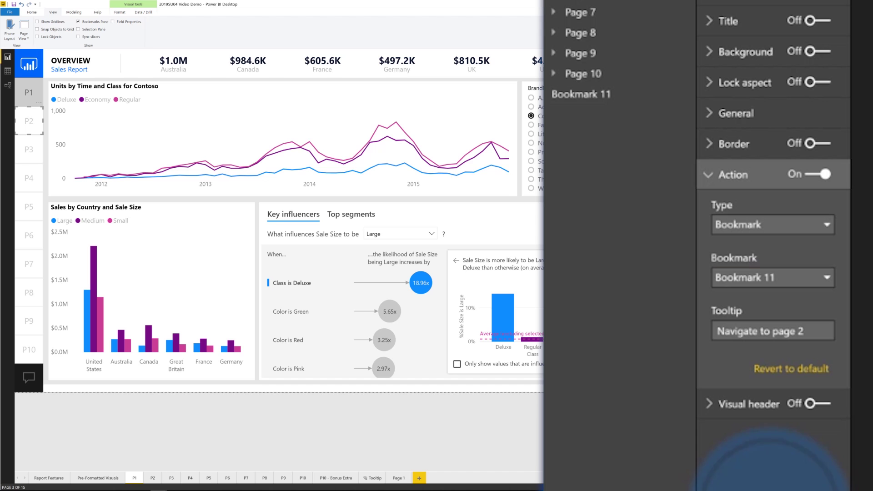
pyautogui.keyDown('ctrl'); pyautogui.click(31, 122); pyautogui.keyUp('ctrl')
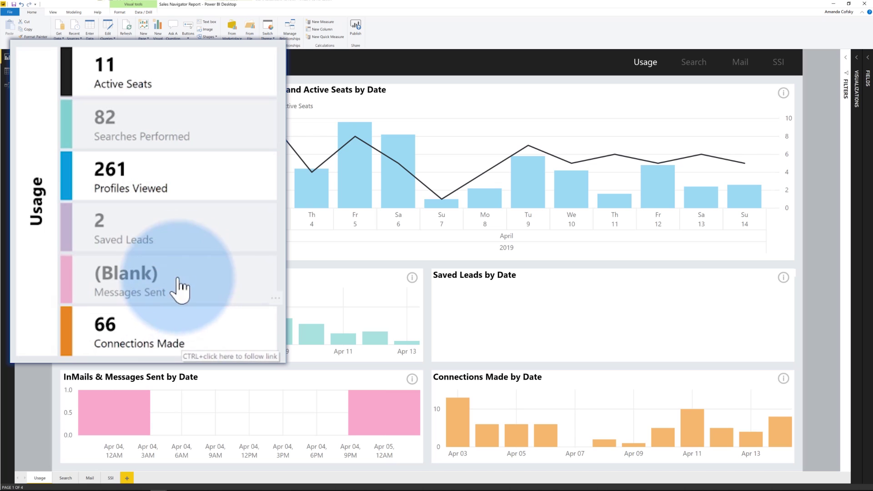
# - Select the Saved Leads card on the Sales Navigator Report's Usage page
pyautogui.click(198, 229)
# - Select the transparent button over Saved Leads and show its Fill settings at 43% transparency
pyautogui.click(199, 232)
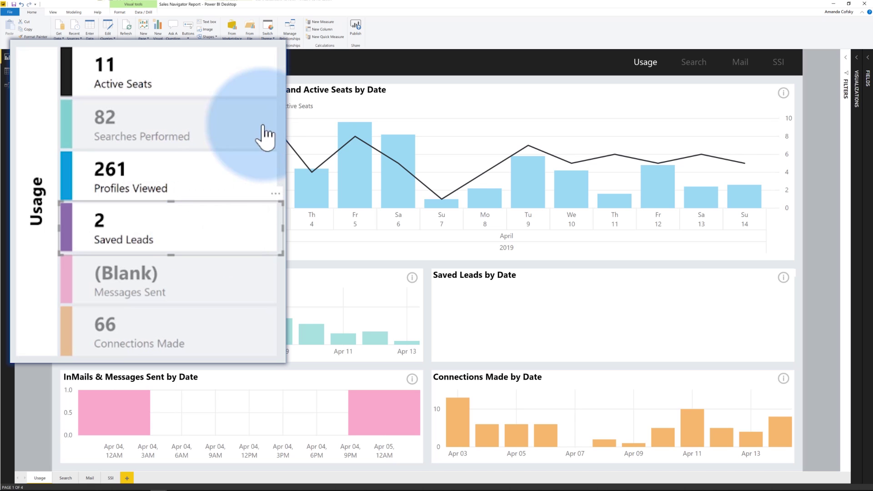
pyautogui.click(856, 90)
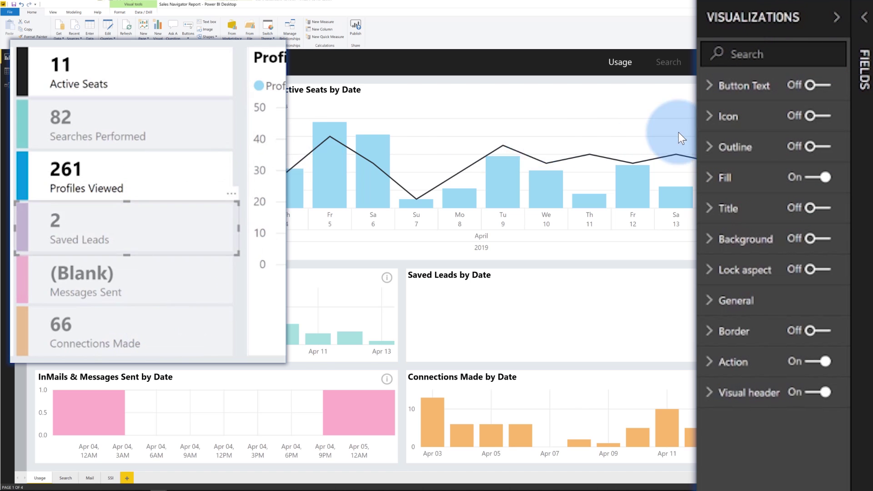
pyautogui.click(724, 178)
pyautogui.click(764, 213)
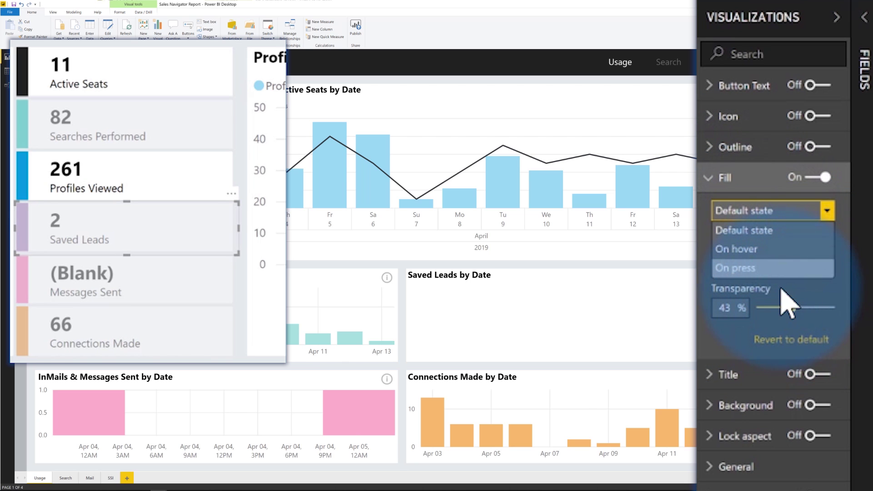
pyautogui.click(780, 250)
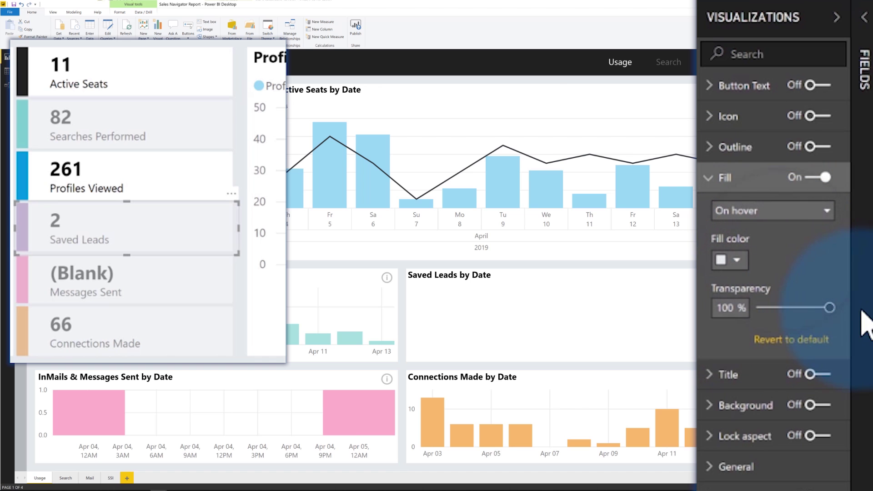
pyautogui.click(775, 212)
pyautogui.click(775, 226)
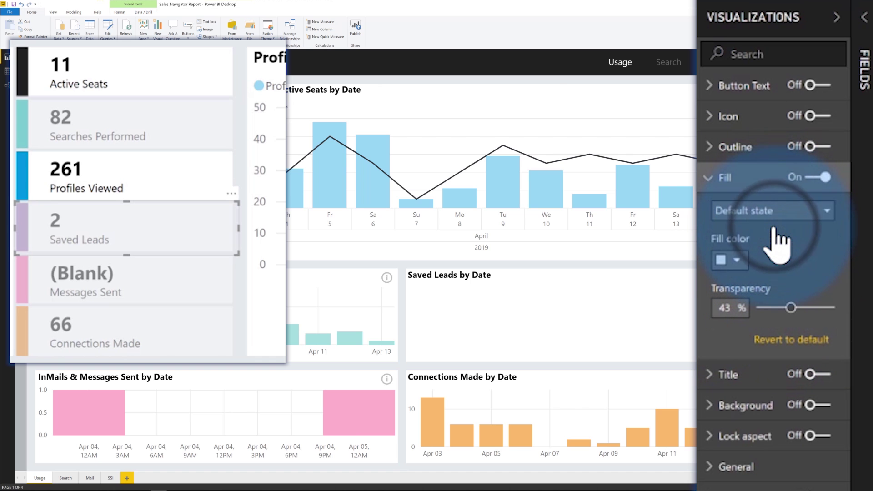
pyautogui.click(746, 177)
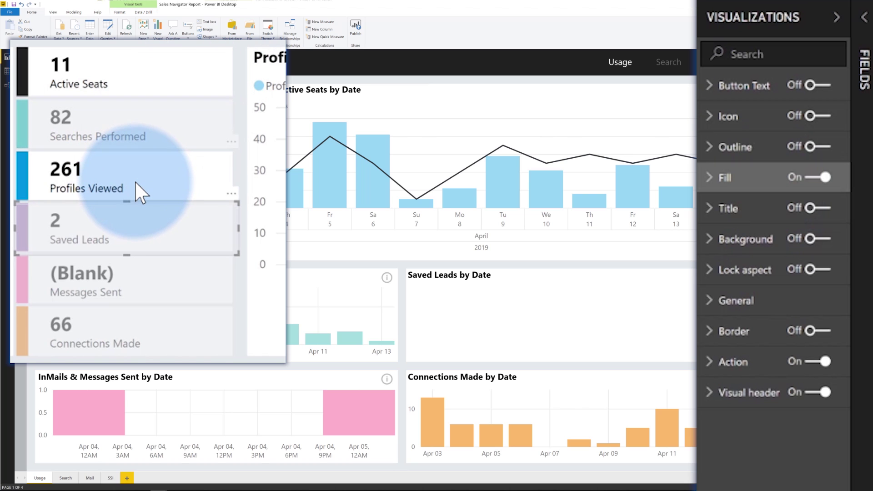
pyautogui.click(113, 240)
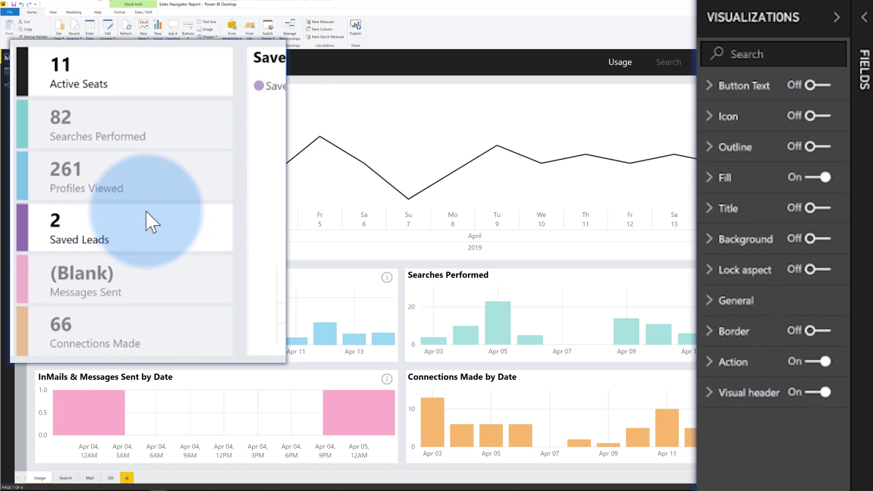
pyautogui.click(122, 189)
pyautogui.click(122, 188)
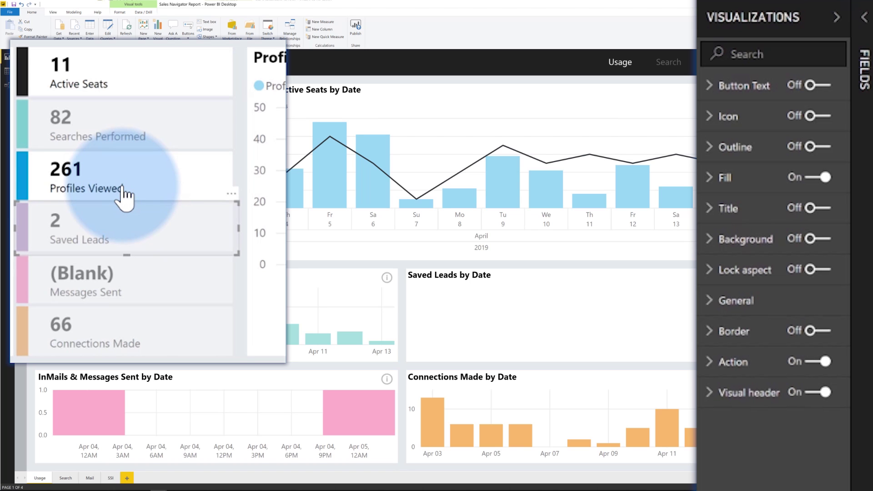
pyautogui.scroll(-4, 739, 209)
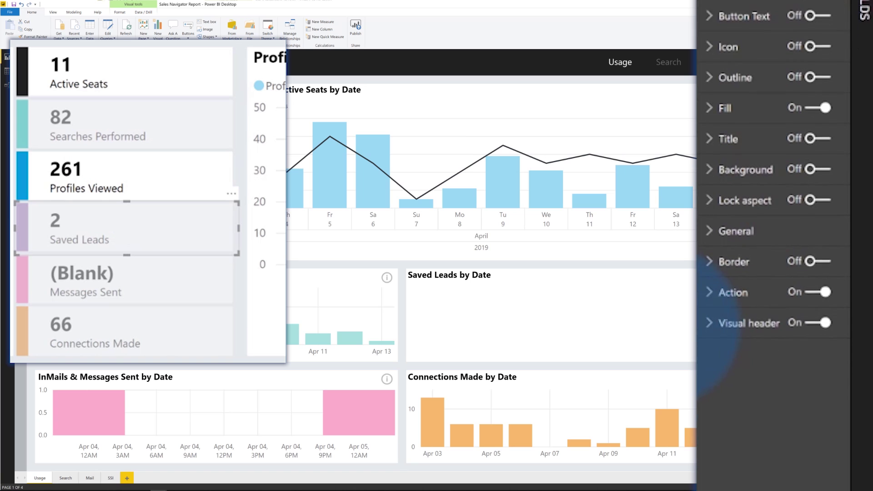
pyautogui.click(734, 199)
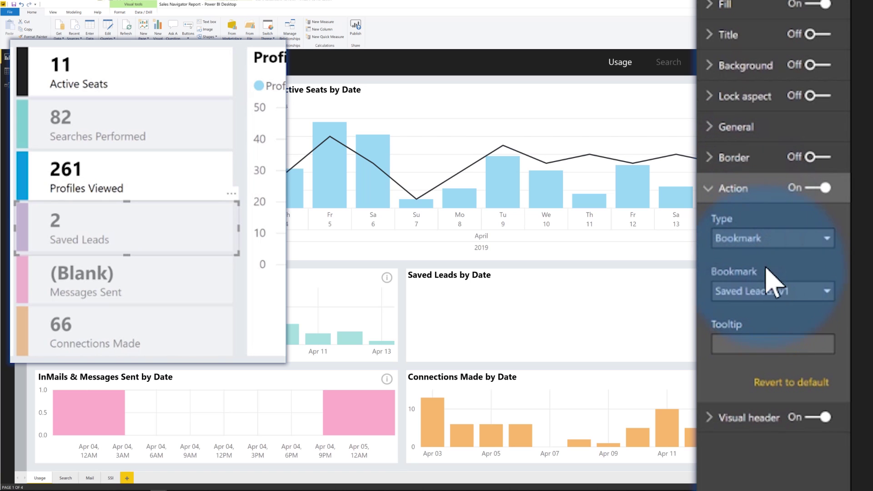
pyautogui.click(783, 291)
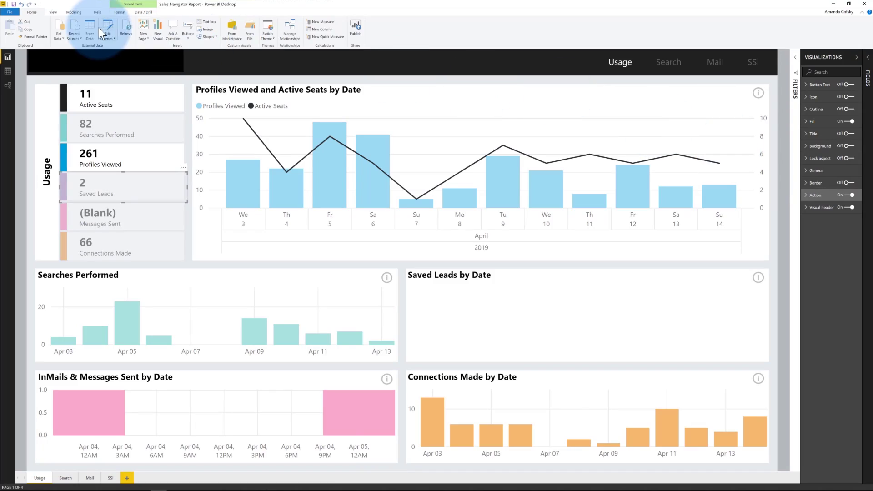
# - Show the Selection pane listing the page's layers
pyautogui.click(127, 25)
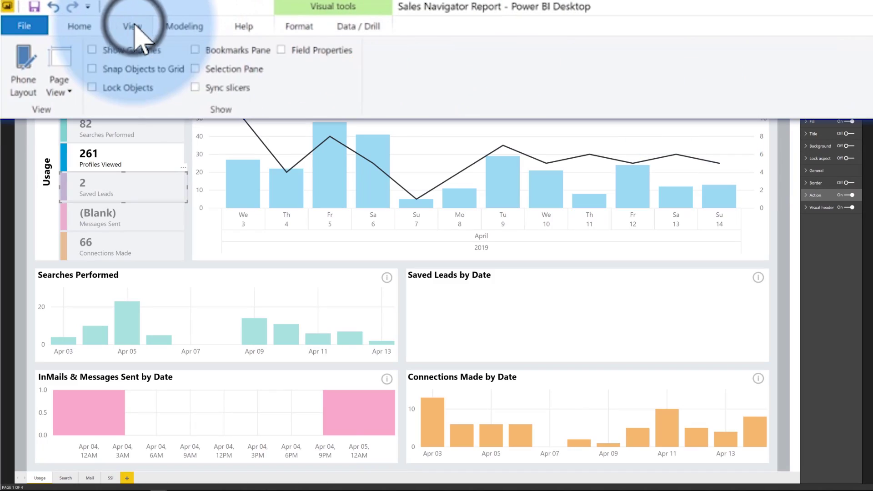
pyautogui.click(217, 71)
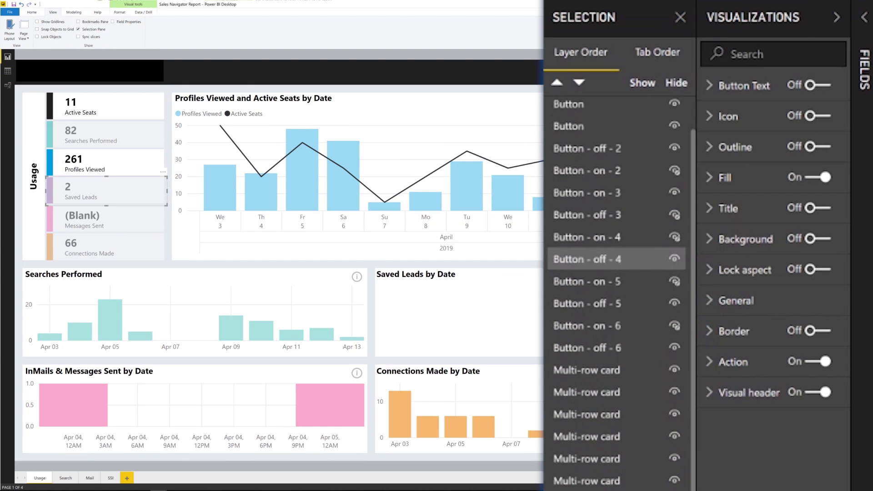
pyautogui.scroll(-5, 616, 308)
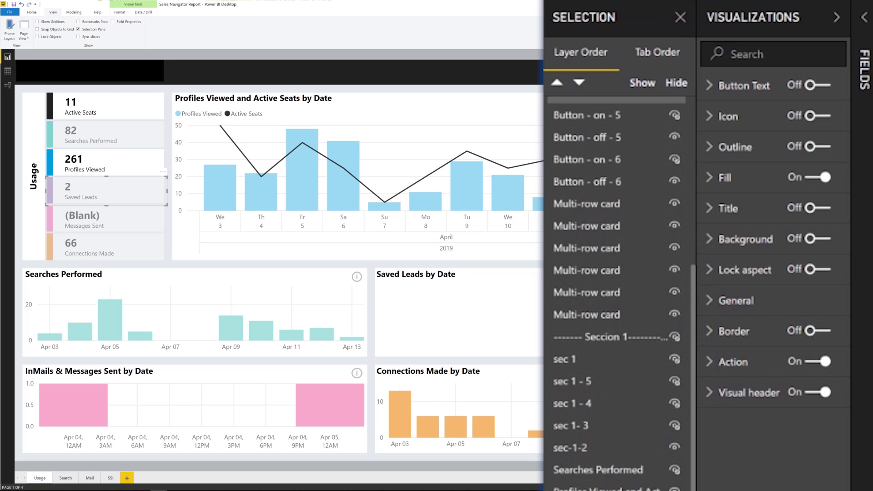
pyautogui.scroll(5, 616, 308)
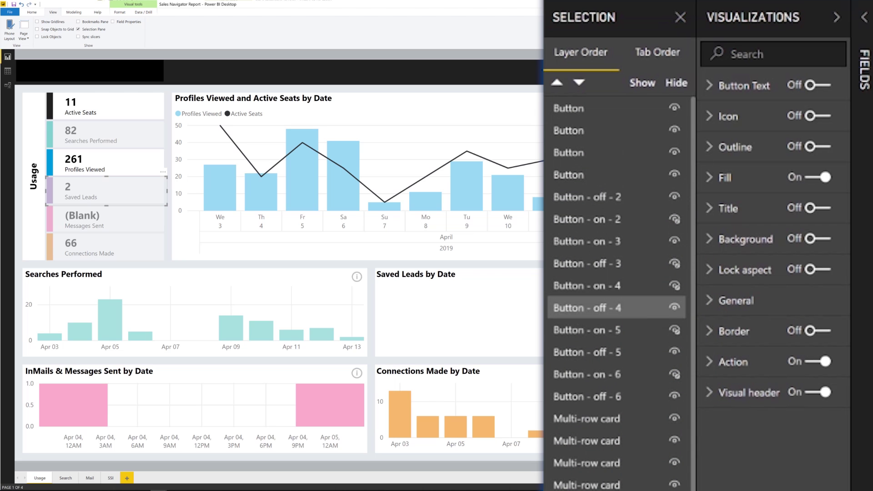
# - Find the Mail button's layer among the unnamed Button layers and begin renaming it
pyautogui.click(583, 109)
pyautogui.click(508, 82)
pyautogui.click(569, 108)
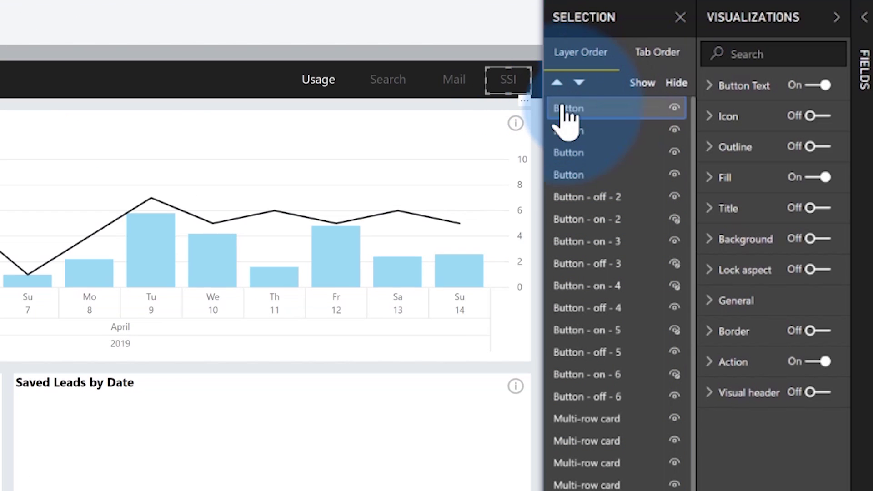
pyautogui.click(510, 90)
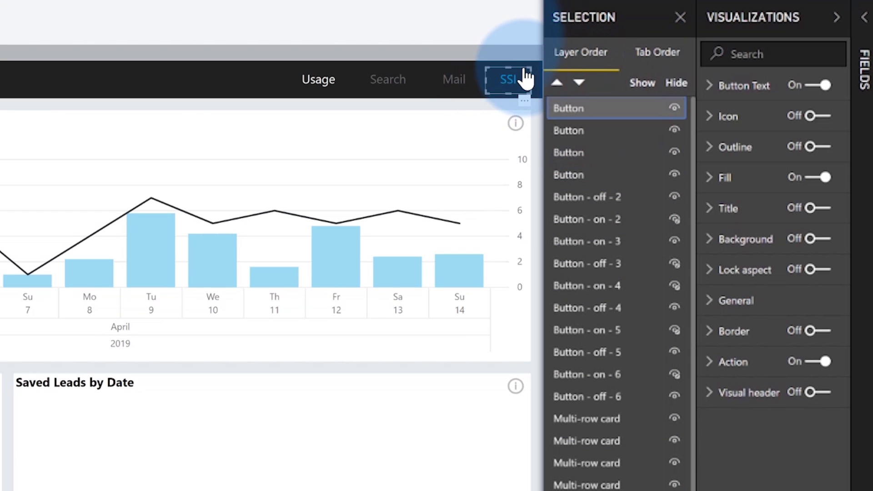
pyautogui.click(594, 133)
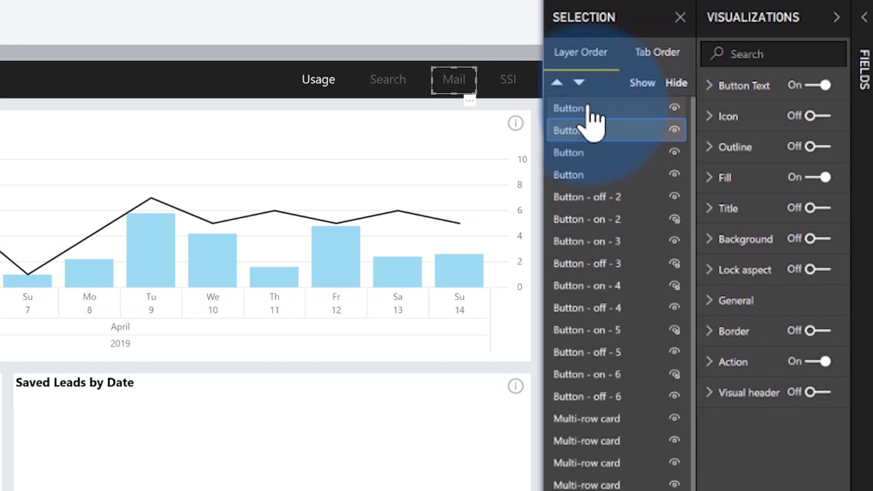
pyautogui.doubleClick(591, 130)
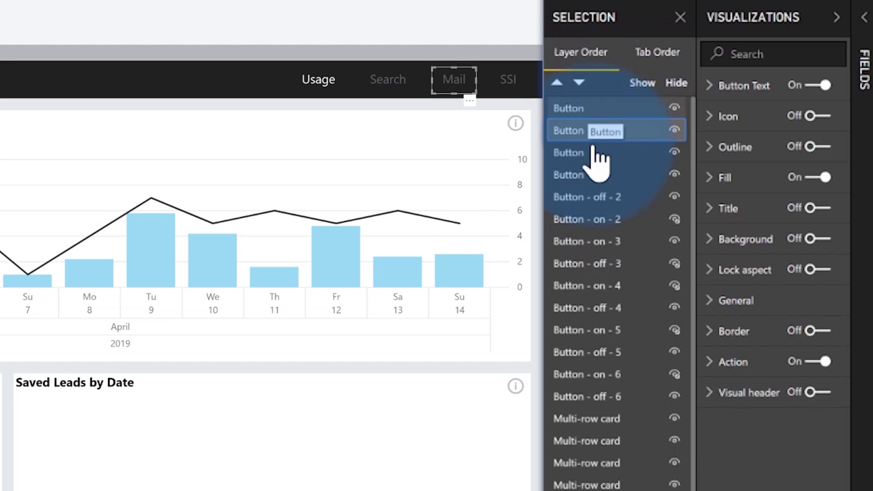
pyautogui.moveTo(579, 137)
pyautogui.mouseDown()
pyautogui.moveTo(614, 214)
pyautogui.moveTo(587, 134)
pyautogui.mouseUp()
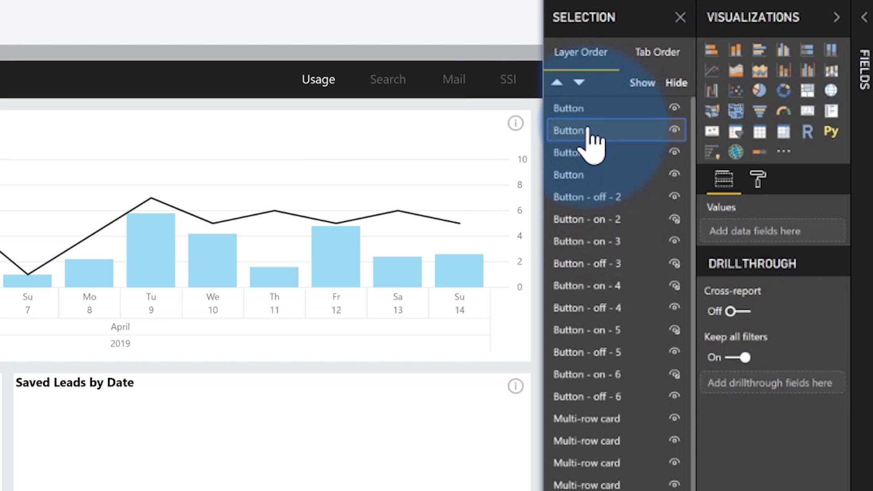
# - Select the Button - on - 5 layer, then the unnamed layer for the Search button
pyautogui.click(586, 334)
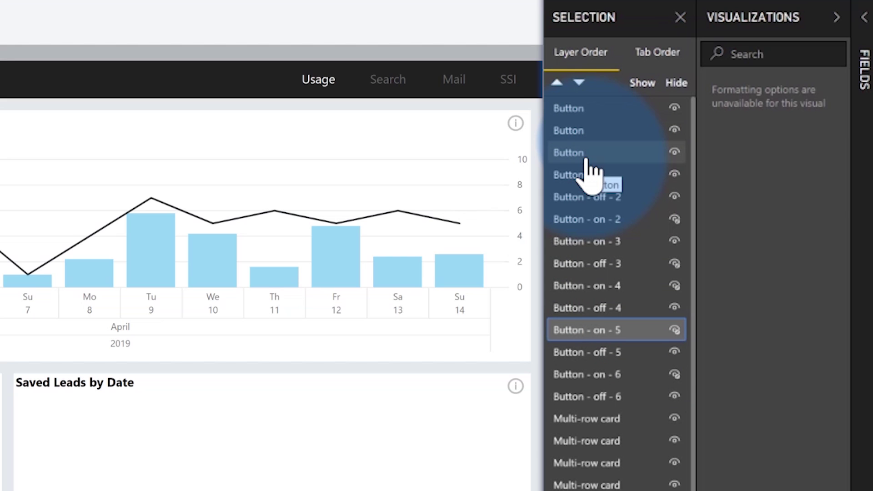
pyautogui.click(566, 155)
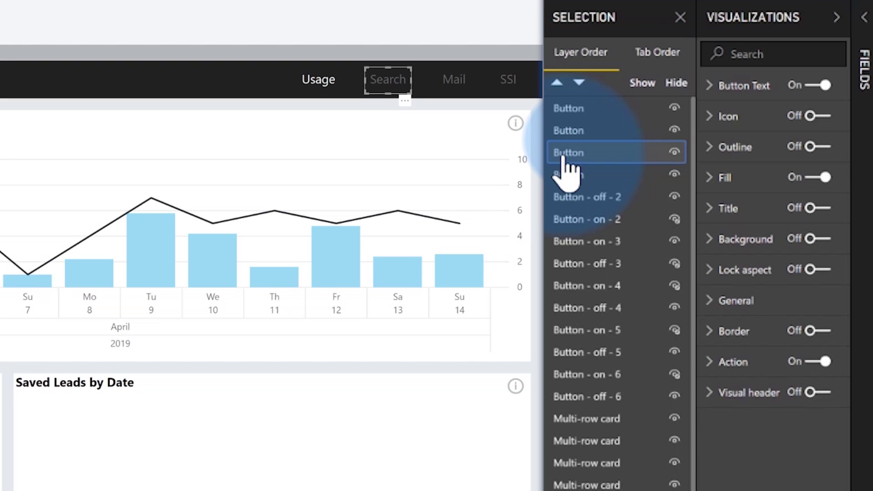
# - Rename the third Button layer in the Selection pane to 'Search button'
pyautogui.doubleClick(574, 154)
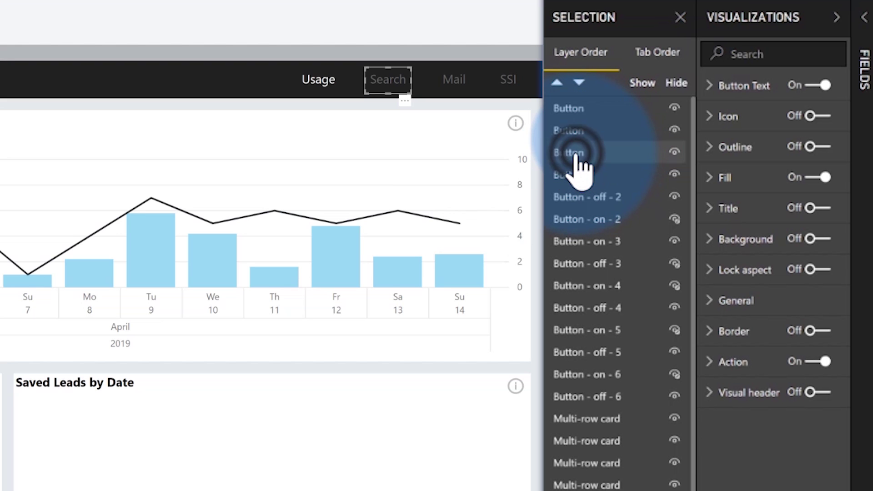
pyautogui.write('Search b')
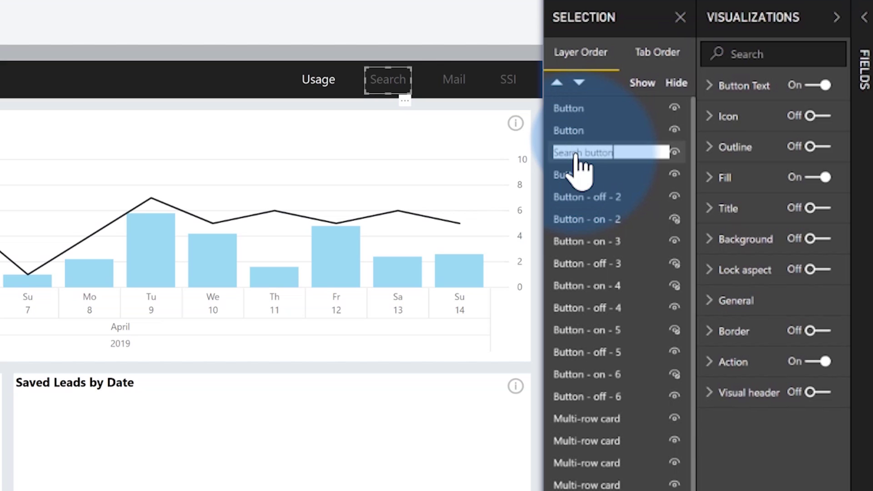
pyautogui.press('Return')
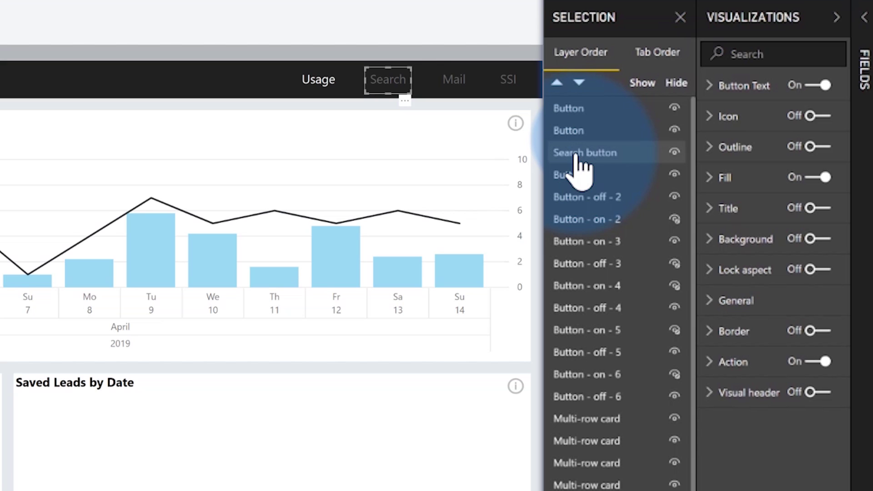